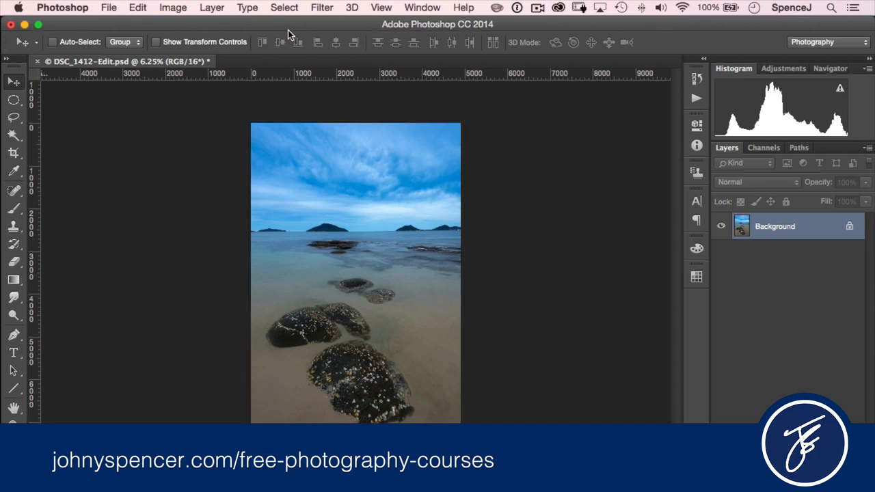
# Step: Duplicate the Background layer and place a tall elliptical selection over the centre of the photo
pyautogui.moveTo(278, 22); pyautogui.dragTo(275, 21)
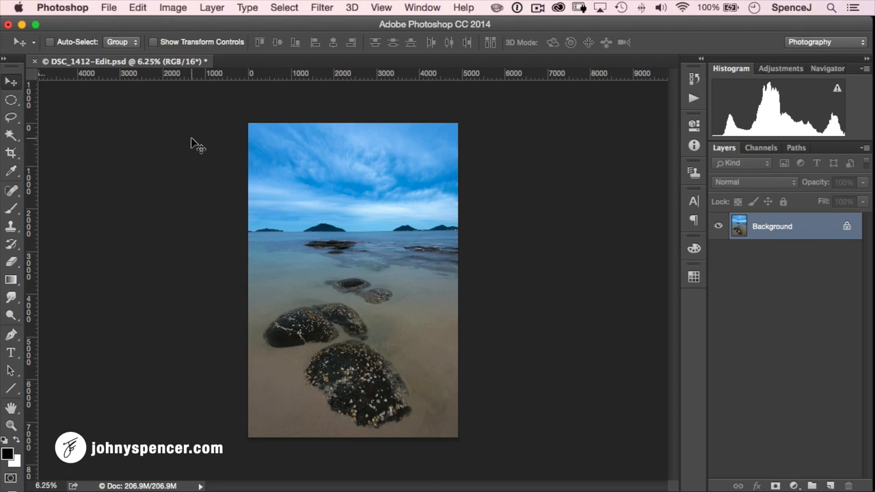
pyautogui.press('super+j')
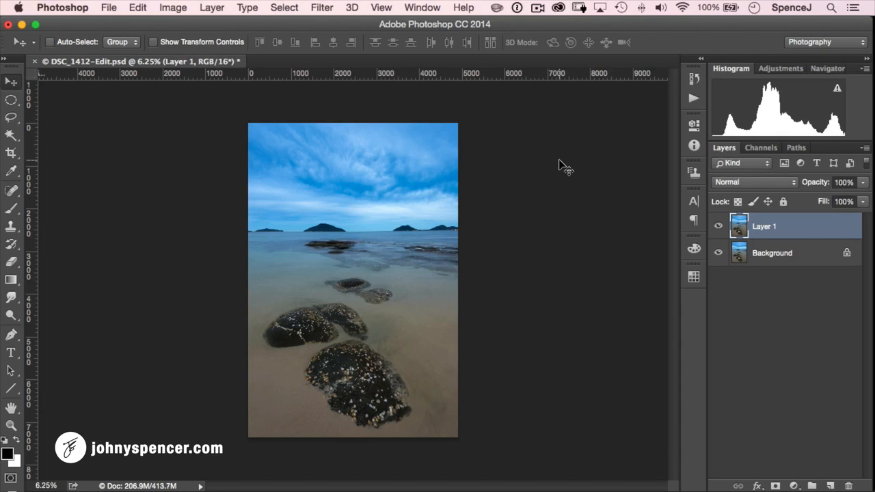
pyautogui.click(11, 101)
pyautogui.click(18, 103)
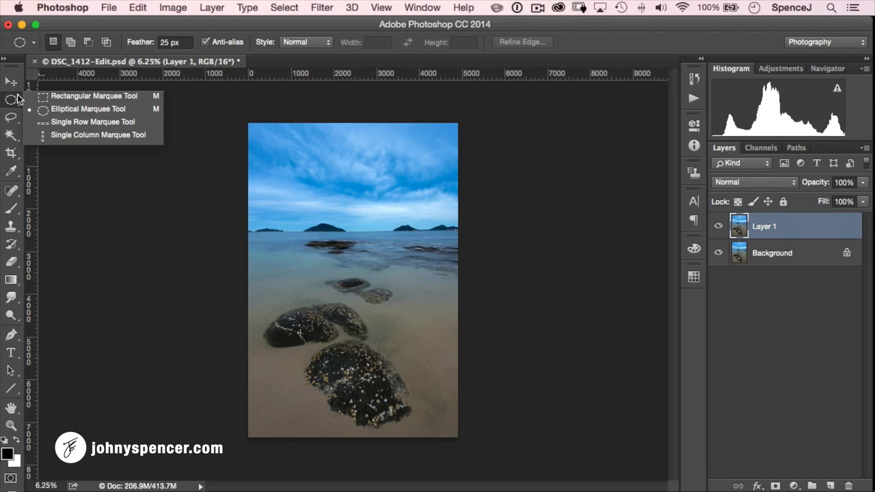
pyautogui.click(282, 169)
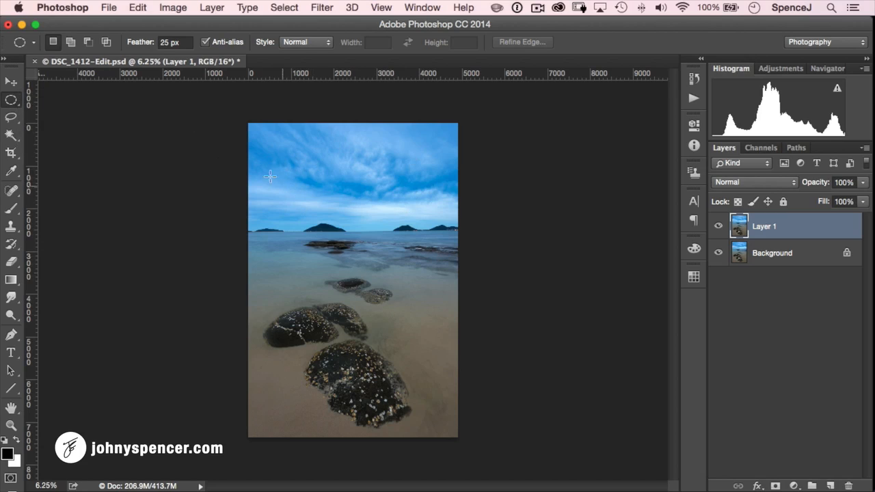
pyautogui.moveTo(289, 178); pyautogui.dragTo(437, 425)
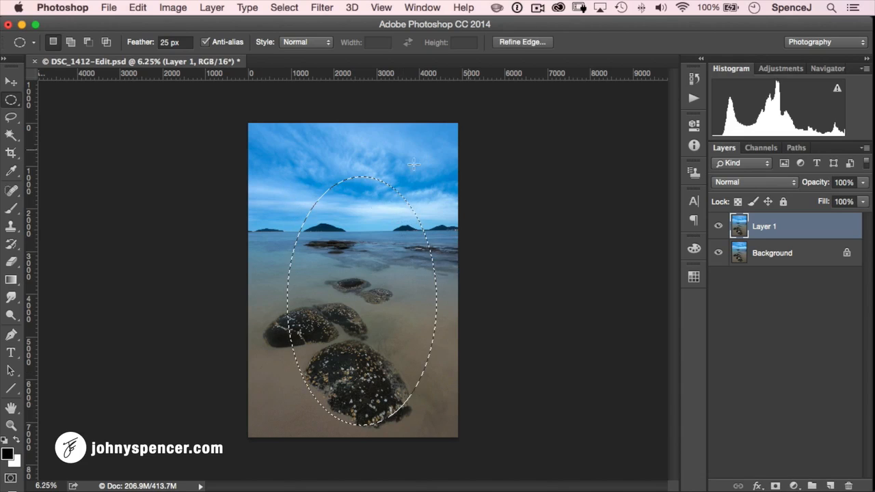
pyautogui.moveTo(351, 267)
pyautogui.mouseDown()
pyautogui.moveTo(341, 246)
pyautogui.moveTo(358, 261)
pyautogui.moveTo(348, 252)
pyautogui.moveTo(348, 264)
pyautogui.mouseUp()
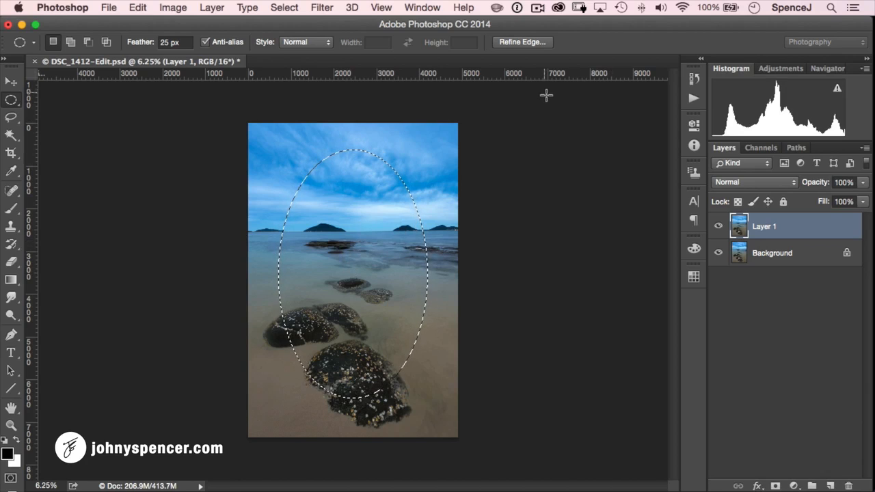
# Step: Soften the elliptical selection with Refine Edge, setting its feather to 515.2 px
pyautogui.click(541, 42)
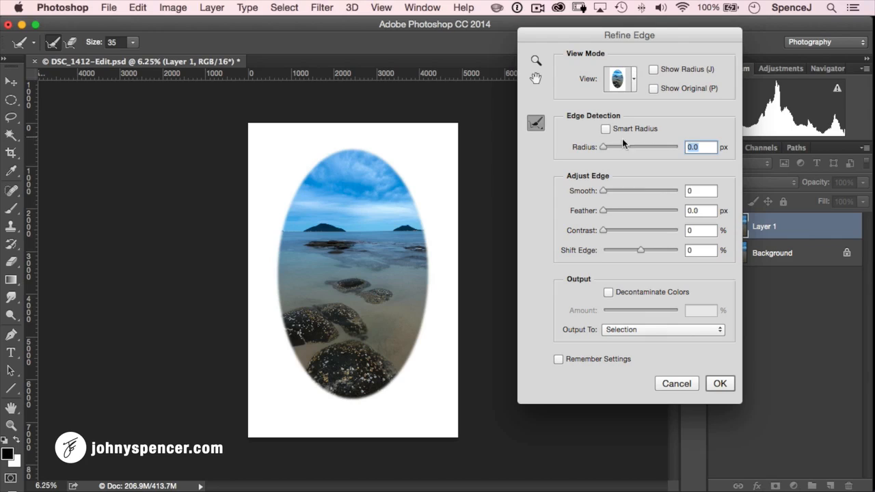
pyautogui.moveTo(606, 211); pyautogui.dragTo(665, 209)
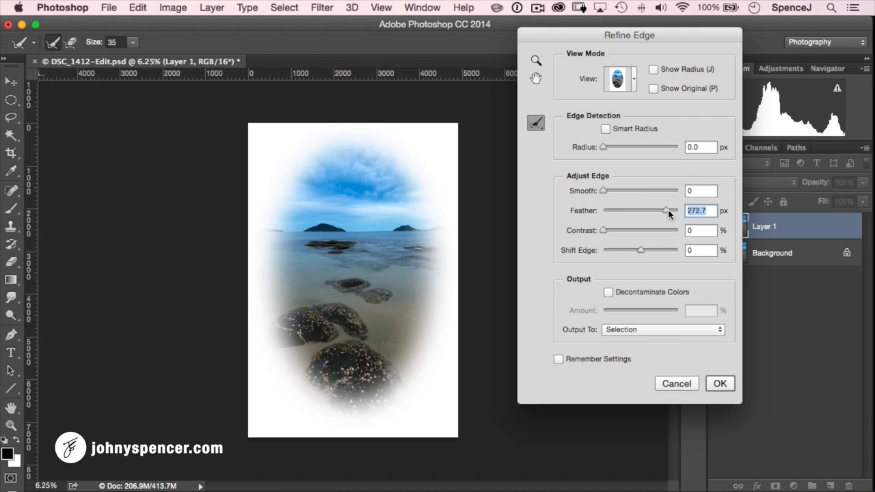
pyautogui.moveTo(669, 208); pyautogui.dragTo(671, 208)
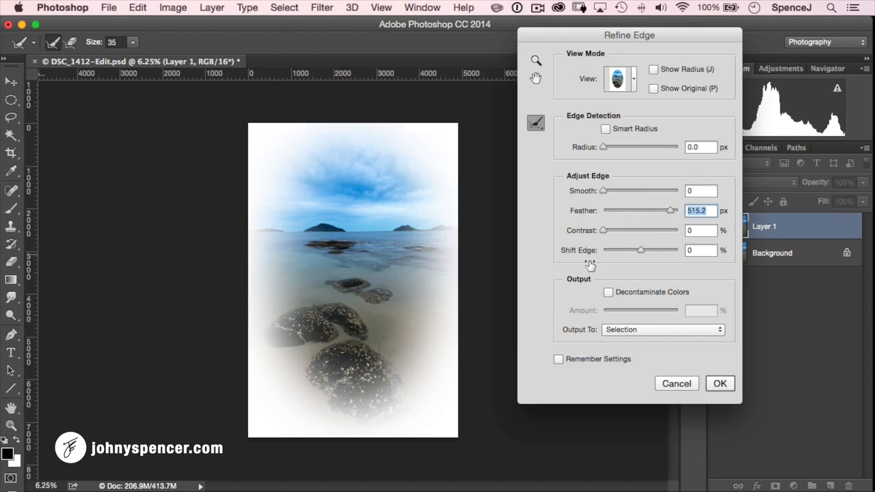
pyautogui.click(721, 384)
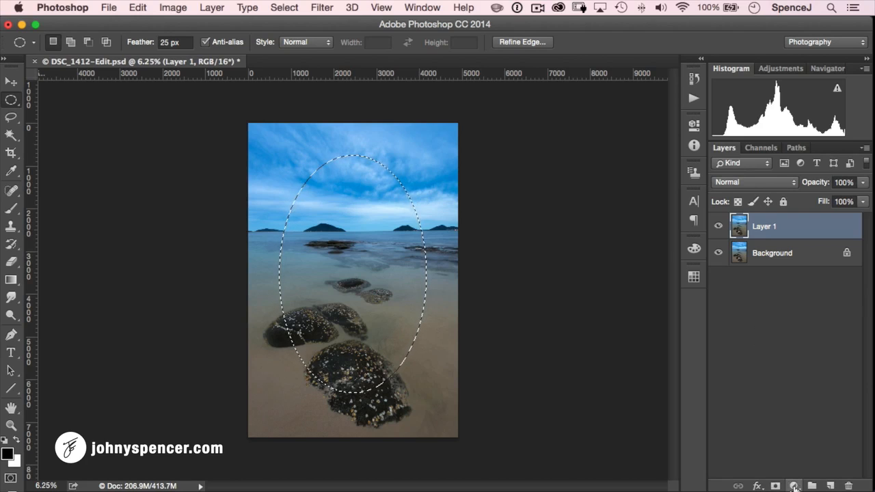
# Step: Add a Brightness/Contrast adjustment layer masked by the selection and set its brightness to 10
pyautogui.click(794, 486)
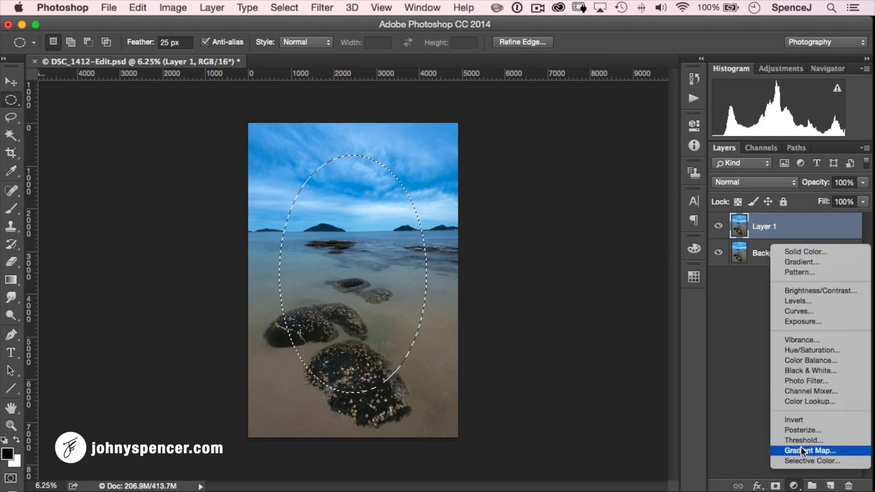
pyautogui.click(812, 290)
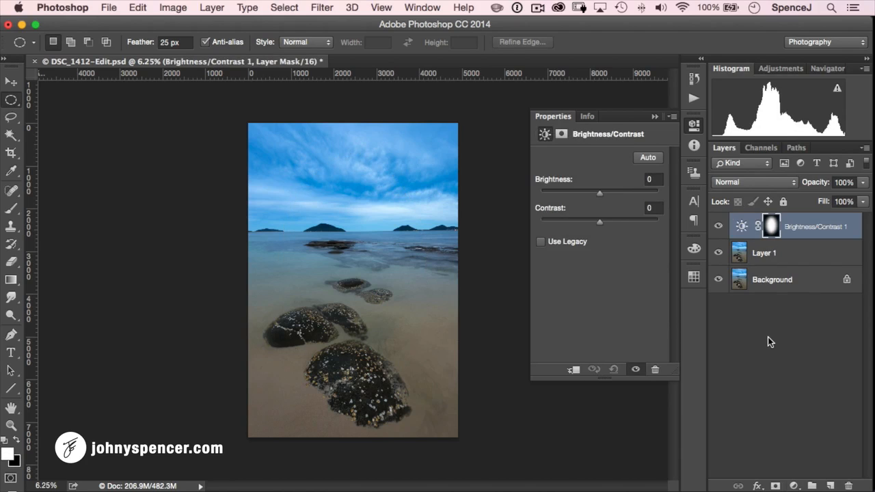
pyautogui.moveTo(599, 193)
pyautogui.mouseDown()
pyautogui.moveTo(613, 195)
pyautogui.moveTo(568, 193)
pyautogui.moveTo(613, 194)
pyautogui.moveTo(585, 193)
pyautogui.moveTo(604, 194)
pyautogui.mouseUp()
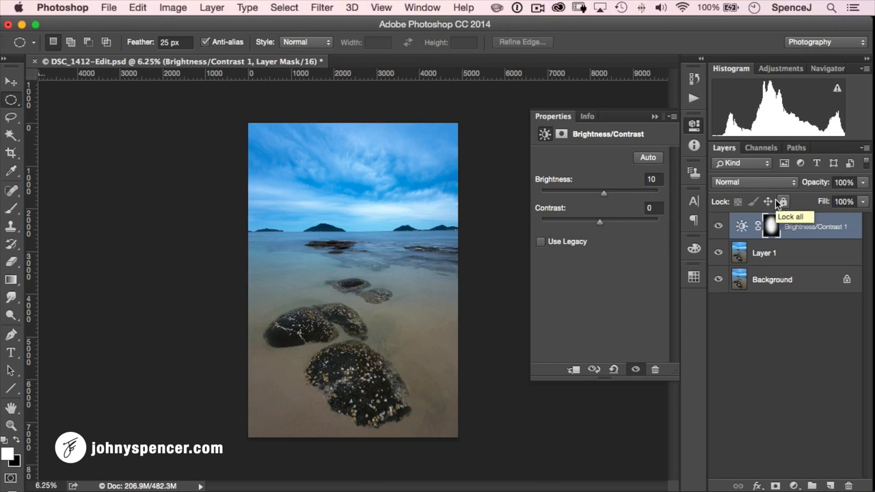
# Step: Invert the adjustment layer's mask, set brightness to -80 to darken the edges, and compare with the layer off and on
pyautogui.press('super+i')
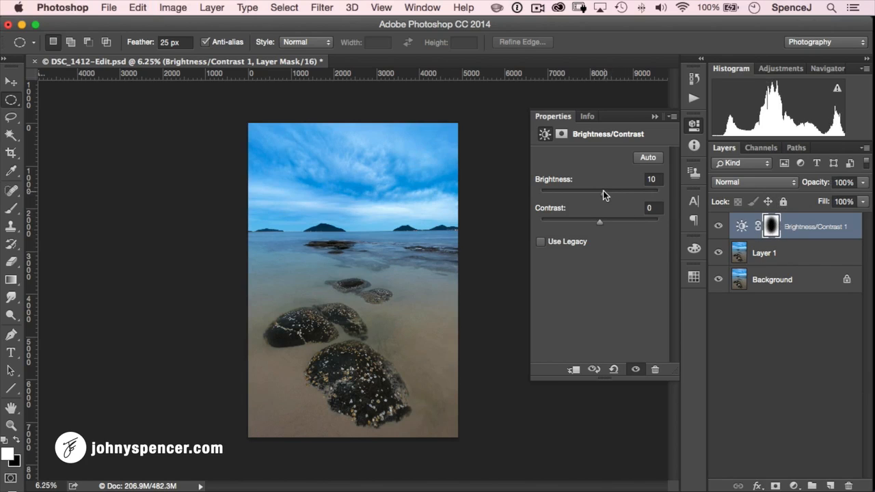
pyautogui.moveTo(603, 196); pyautogui.dragTo(572, 197)
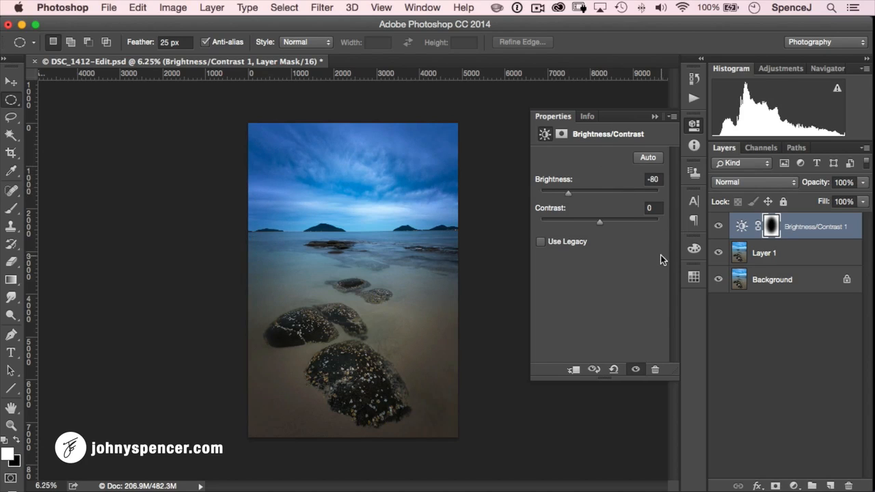
pyautogui.click(655, 117)
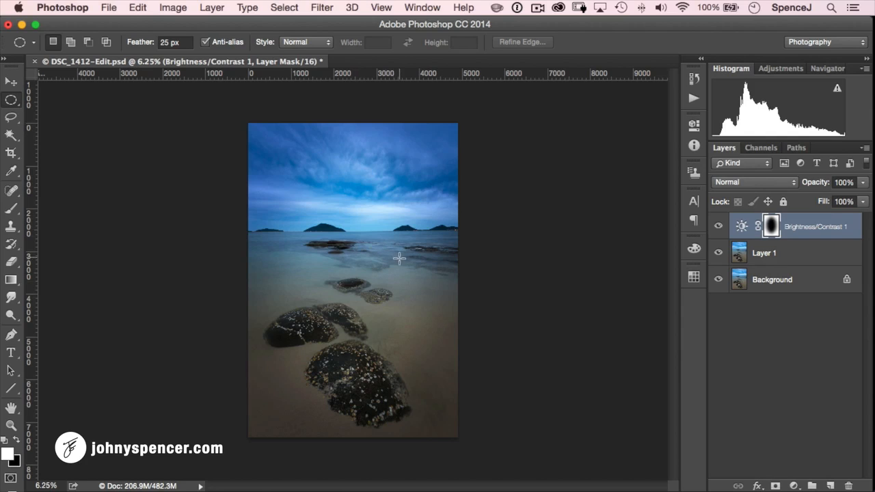
pyautogui.click(717, 228)
pyautogui.click(719, 228)
# Step: Enlarge the adjustment layer's mask beyond the canvas with Free Transform, to about 123% width and 108% height
pyautogui.click(114, 11)
pyautogui.moveTo(130, 10)
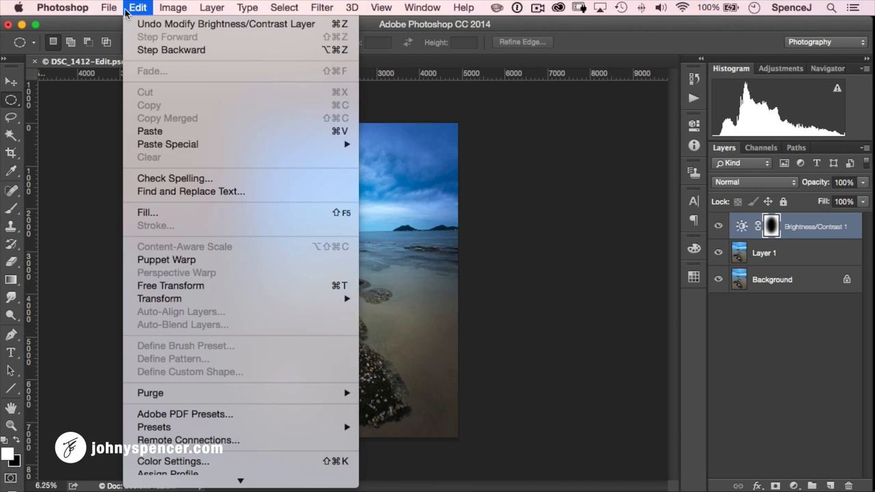
pyautogui.click(570, 197)
pyautogui.hotkey('ctrl', 't')
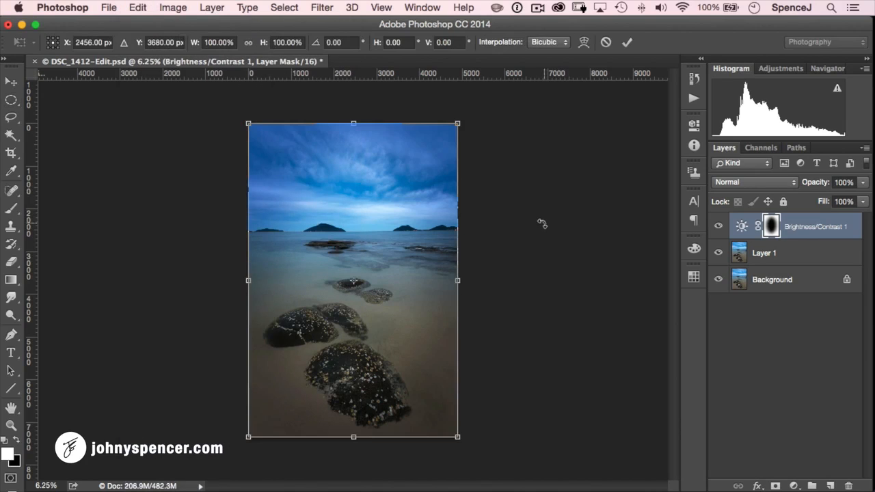
pyautogui.moveTo(457, 281)
pyautogui.mouseDown()
pyautogui.moveTo(469, 280)
pyautogui.moveTo(398, 281)
pyautogui.moveTo(457, 280)
pyautogui.mouseUp()
pyautogui.moveTo(248, 280); pyautogui.dragTo(232, 280)
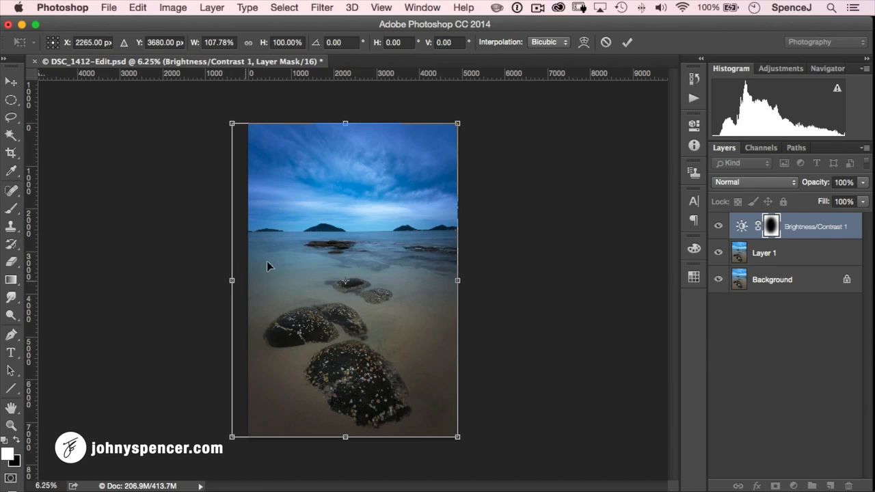
pyautogui.moveTo(457, 281); pyautogui.dragTo(472, 281)
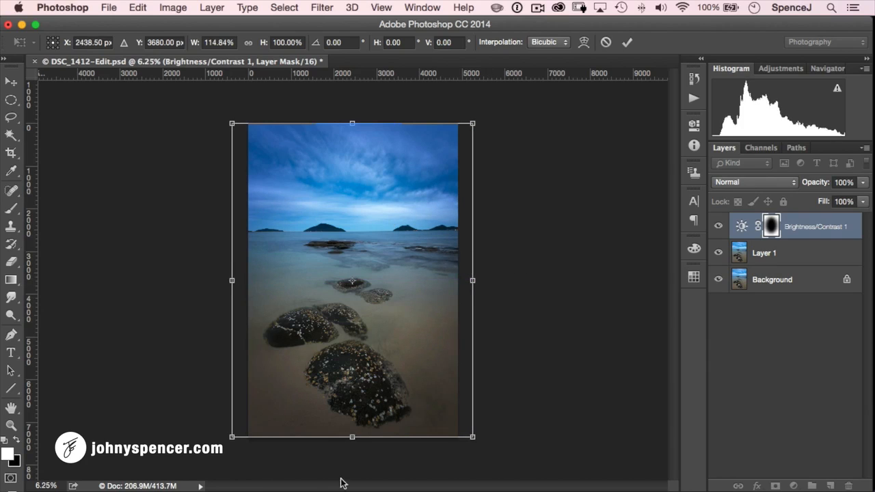
pyautogui.moveTo(352, 437); pyautogui.dragTo(352, 448)
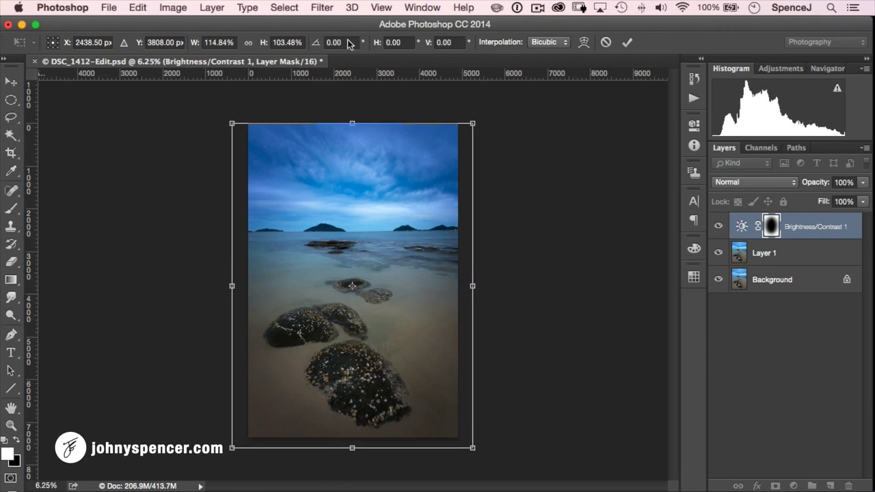
pyautogui.moveTo(354, 120); pyautogui.dragTo(354, 108)
pyautogui.moveTo(354, 283); pyautogui.dragTo(353, 284)
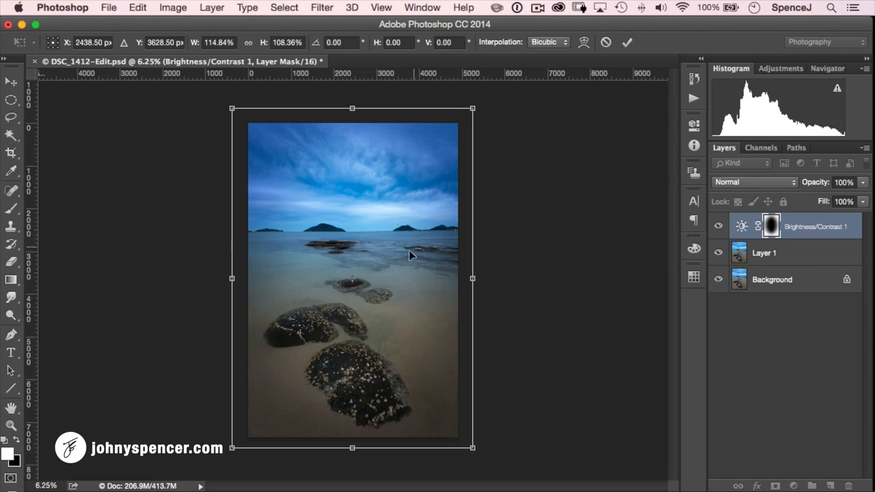
pyautogui.moveTo(231, 279); pyautogui.dragTo(225, 278)
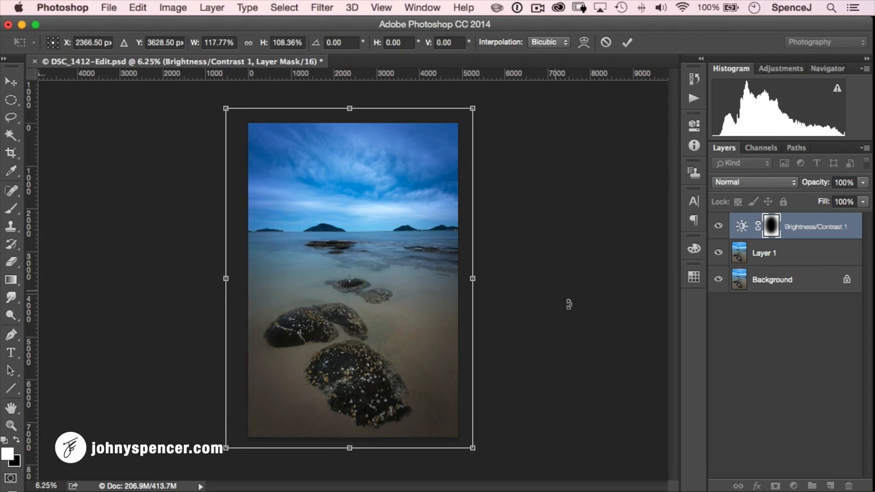
pyautogui.moveTo(472, 278); pyautogui.dragTo(483, 278)
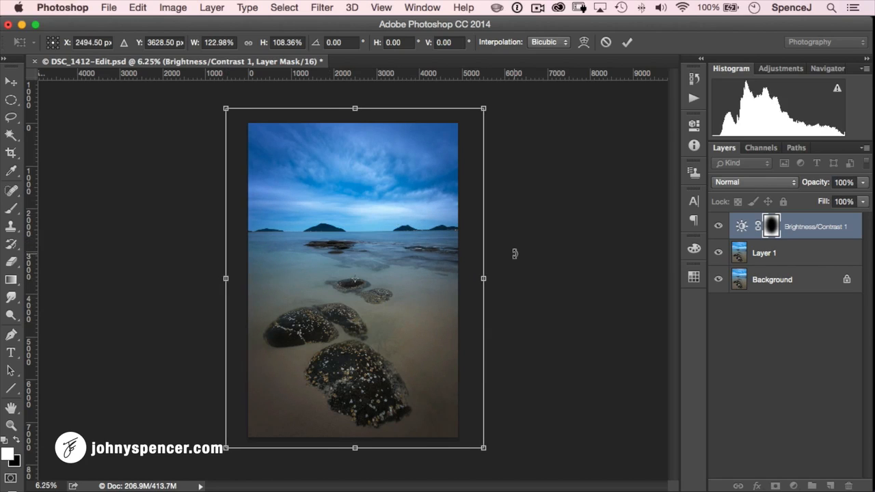
pyautogui.press('m')
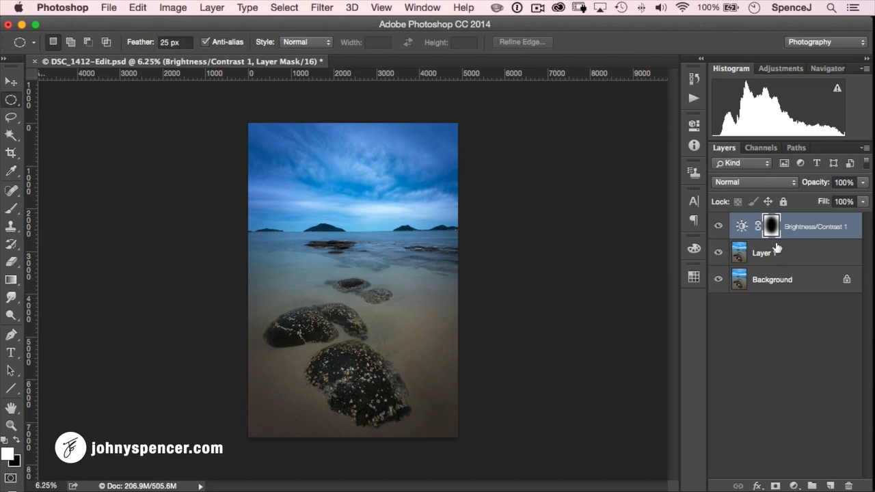
# Step: Compare the photo with the vignette off and on, and reduce the Brightness/Contrast layer's opacity to 81%
pyautogui.click(718, 226)
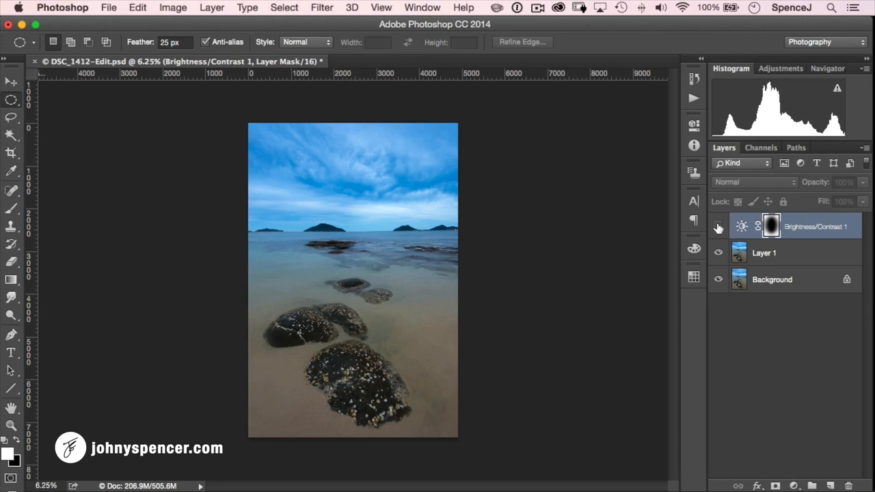
pyautogui.click(718, 227)
pyautogui.click(718, 226)
pyautogui.click(717, 228)
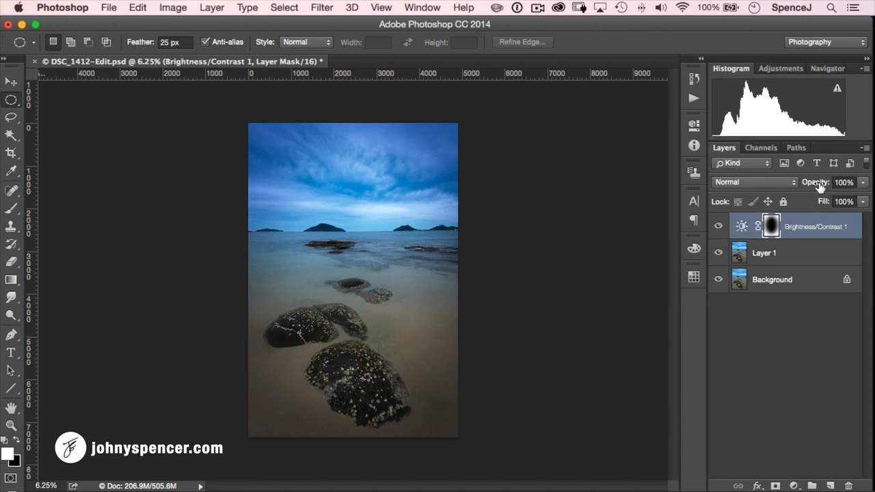
pyautogui.moveTo(819, 187); pyautogui.dragTo(809, 185)
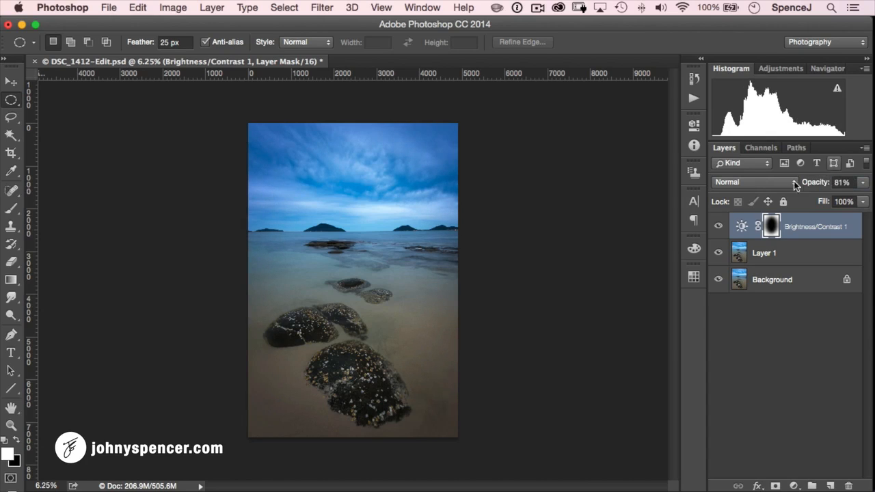
# Step: Check the softened vignette against the original photo and leave the Brightness/Contrast layer hidden
pyautogui.click(717, 225)
pyautogui.click(718, 225)
pyautogui.click(717, 226)
pyautogui.click(716, 227)
pyautogui.click(717, 227)
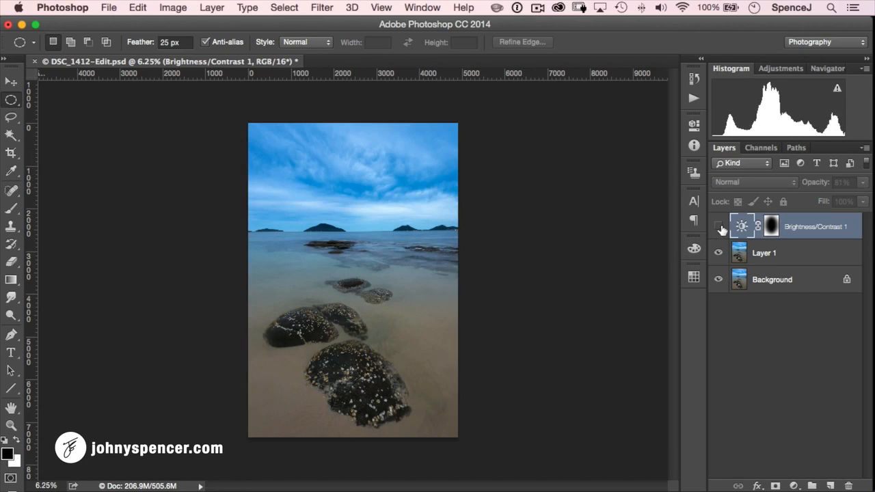
# Step: Apply the Camera Raw Filter to Layer 1 with post-crop vignetting amount -17, midpoint 42 and feather 50
pyautogui.click(789, 256)
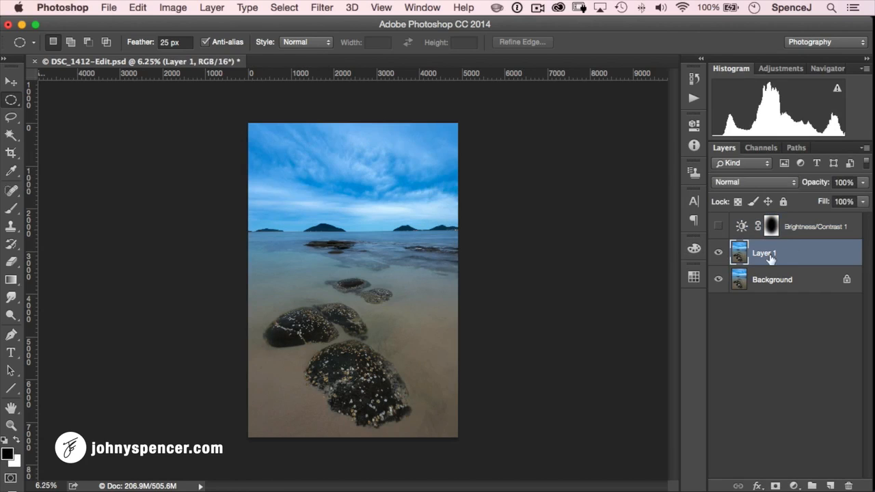
pyautogui.click(326, 7)
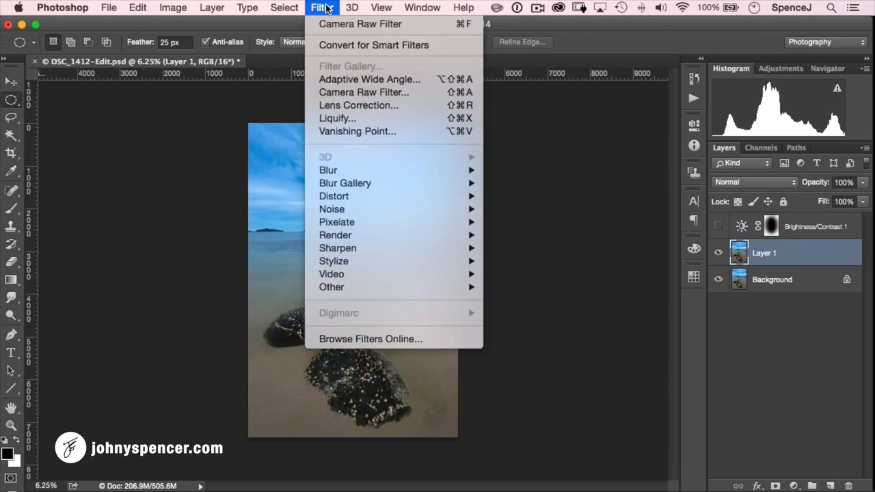
pyautogui.click(358, 93)
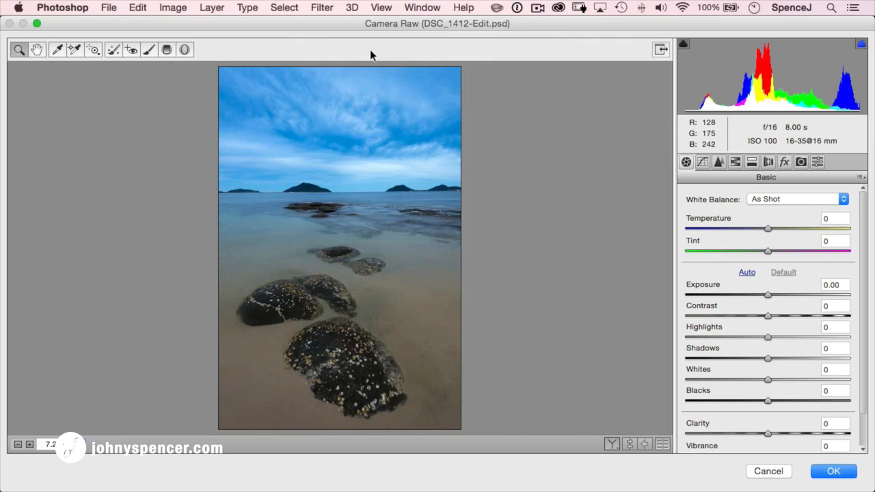
pyautogui.click(785, 162)
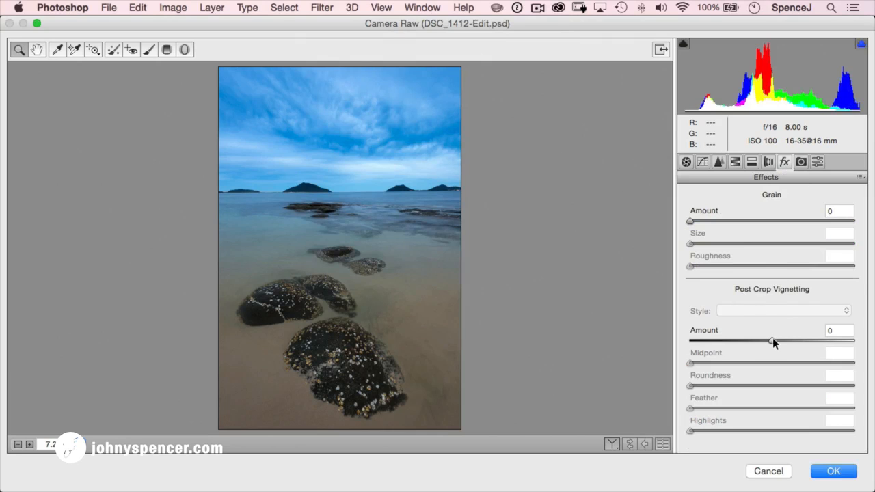
pyautogui.moveTo(771, 340); pyautogui.dragTo(760, 339)
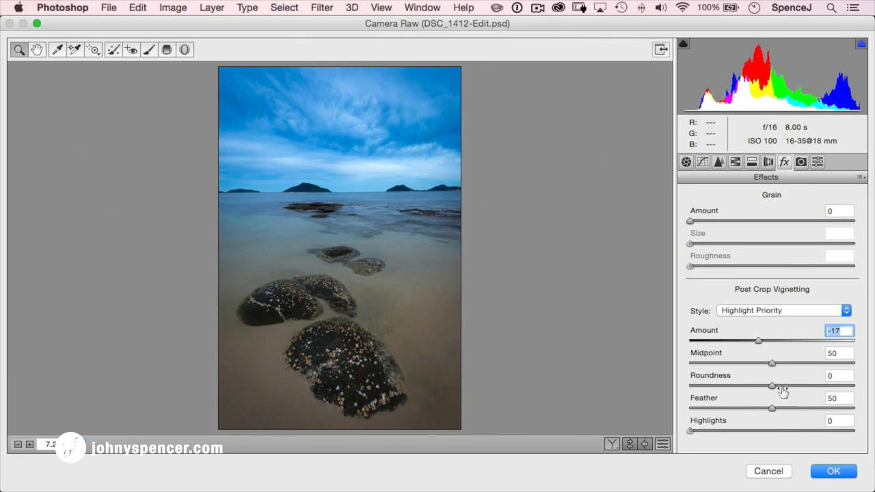
pyautogui.moveTo(772, 363)
pyautogui.mouseDown()
pyautogui.moveTo(752, 363)
pyautogui.moveTo(765, 363)
pyautogui.mouseUp()
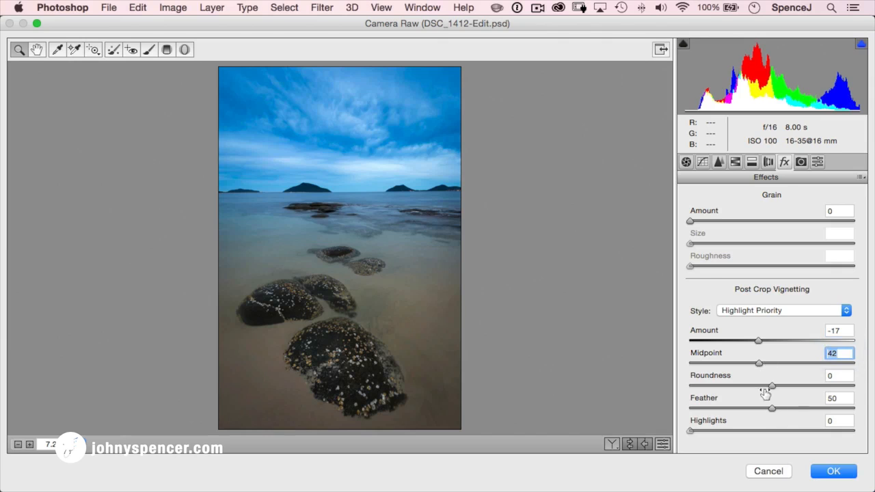
pyautogui.moveTo(772, 406); pyautogui.dragTo(796, 406)
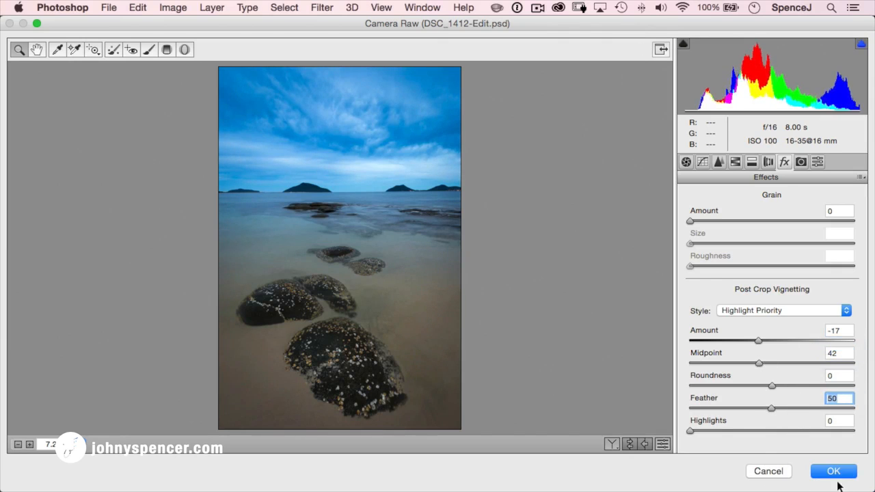
pyautogui.click(833, 471)
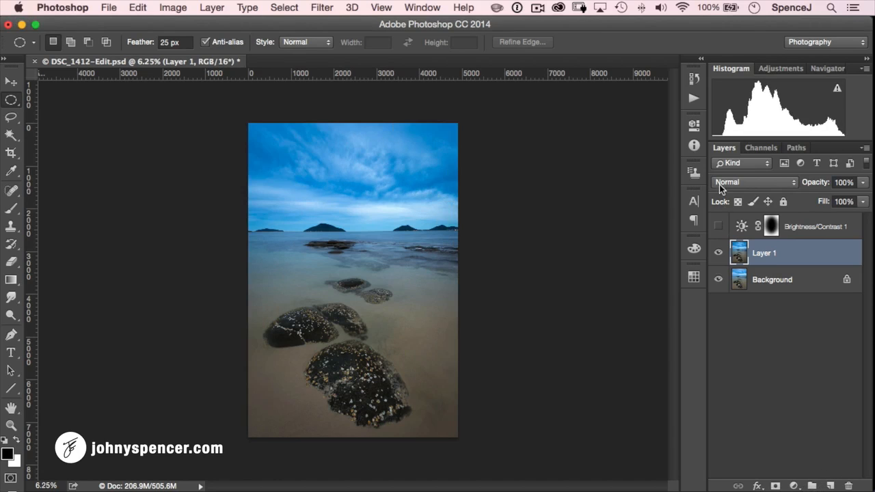
# Step: Compare Layer 1's vignette with the Brightness/Contrast version by alternating their visibility, leaving Layer 1 shown and the adjustment layer hidden
pyautogui.click(718, 253)
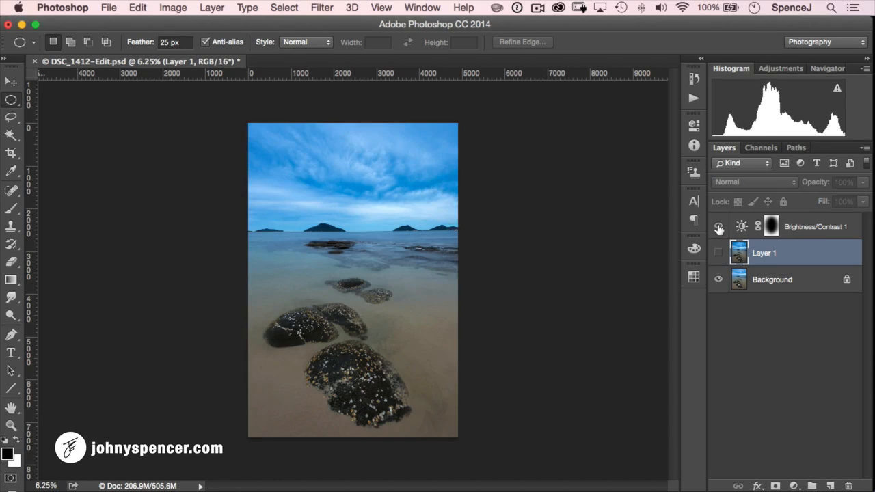
pyautogui.click(718, 227)
pyautogui.click(717, 253)
pyautogui.click(717, 226)
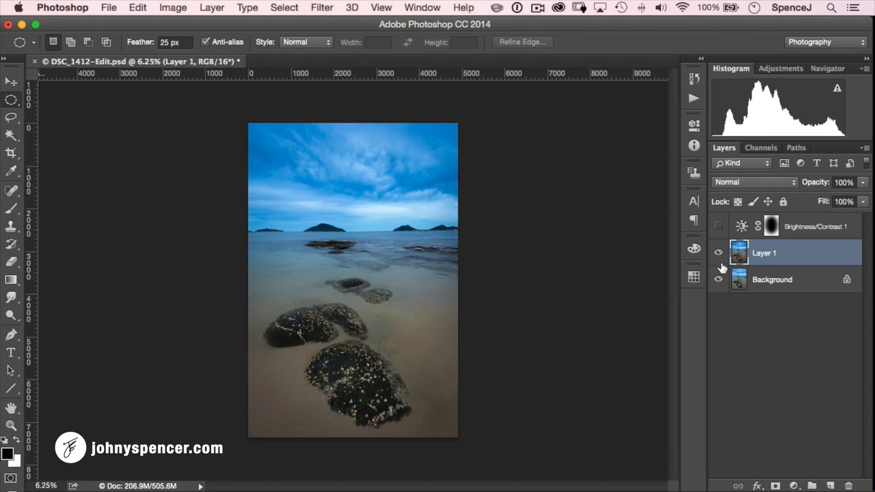
pyautogui.click(326, 9)
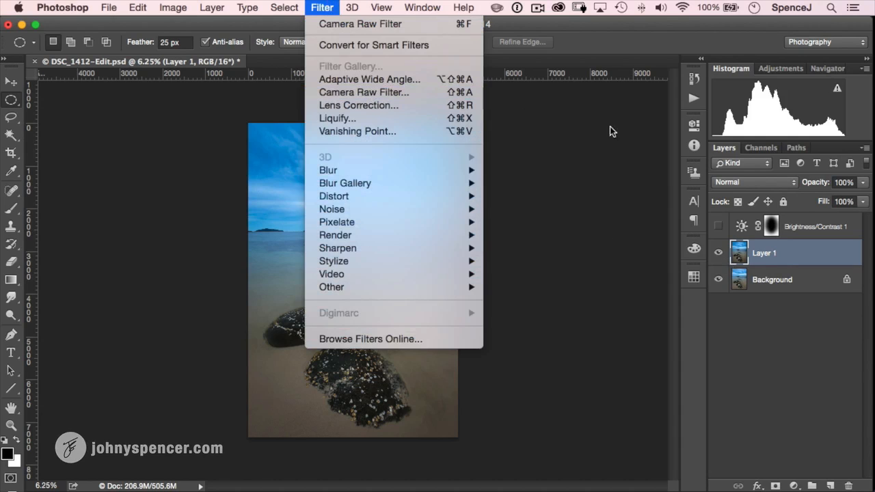
pyautogui.click(558, 115)
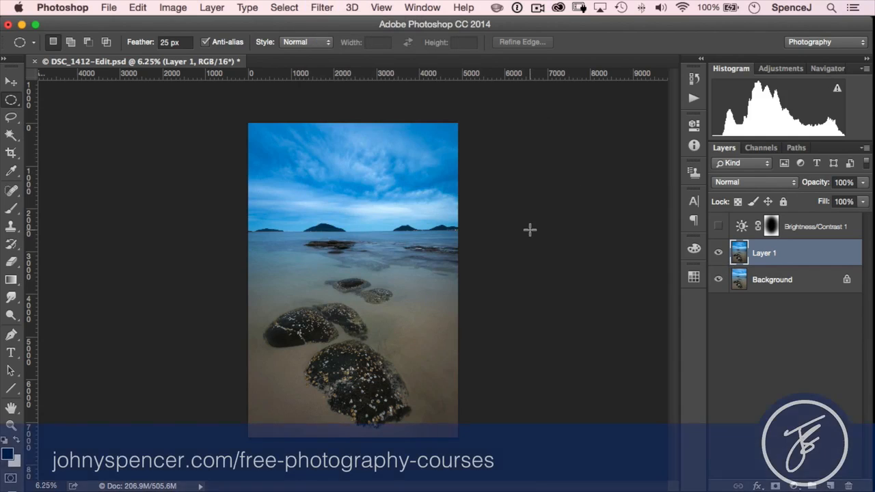